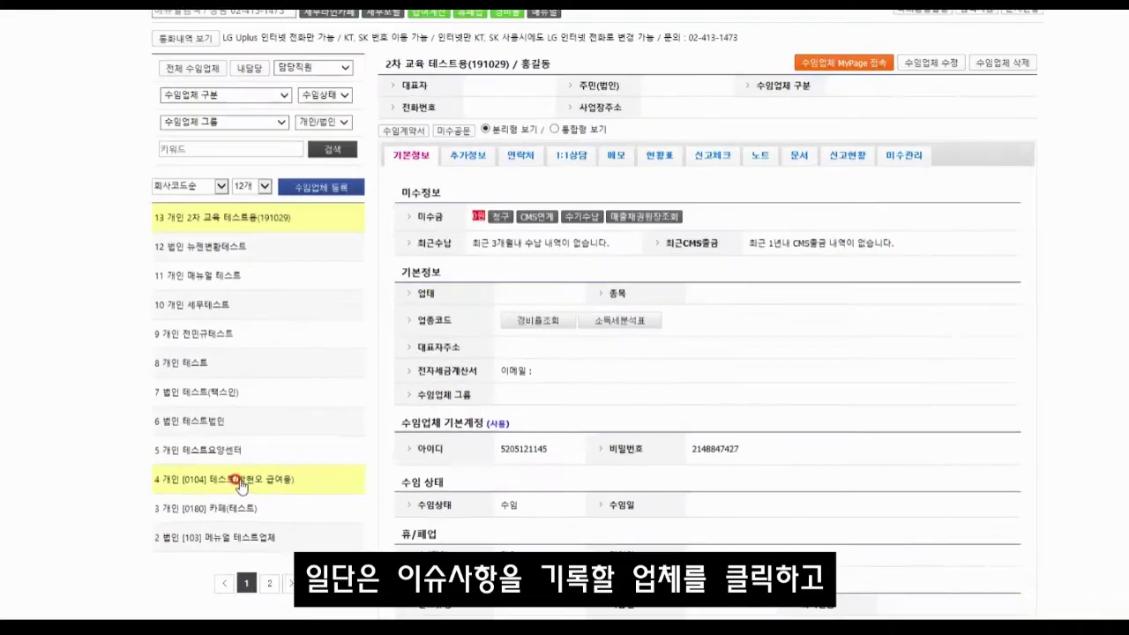
Open the memos of client company [0104] and start registering a new memo.
click(238, 485)
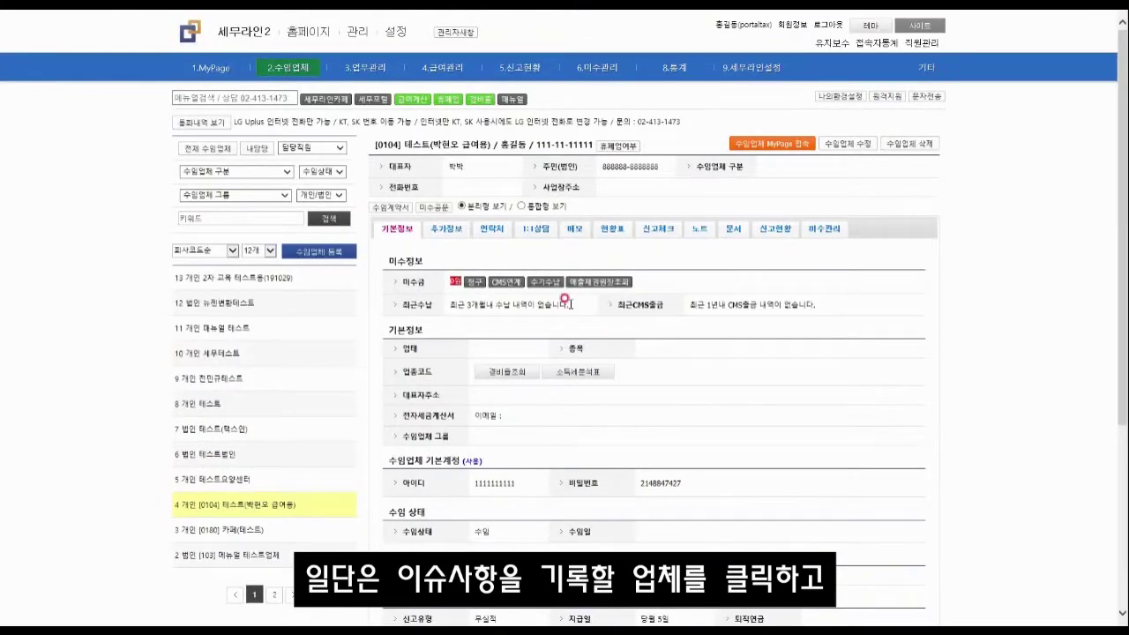
click(574, 228)
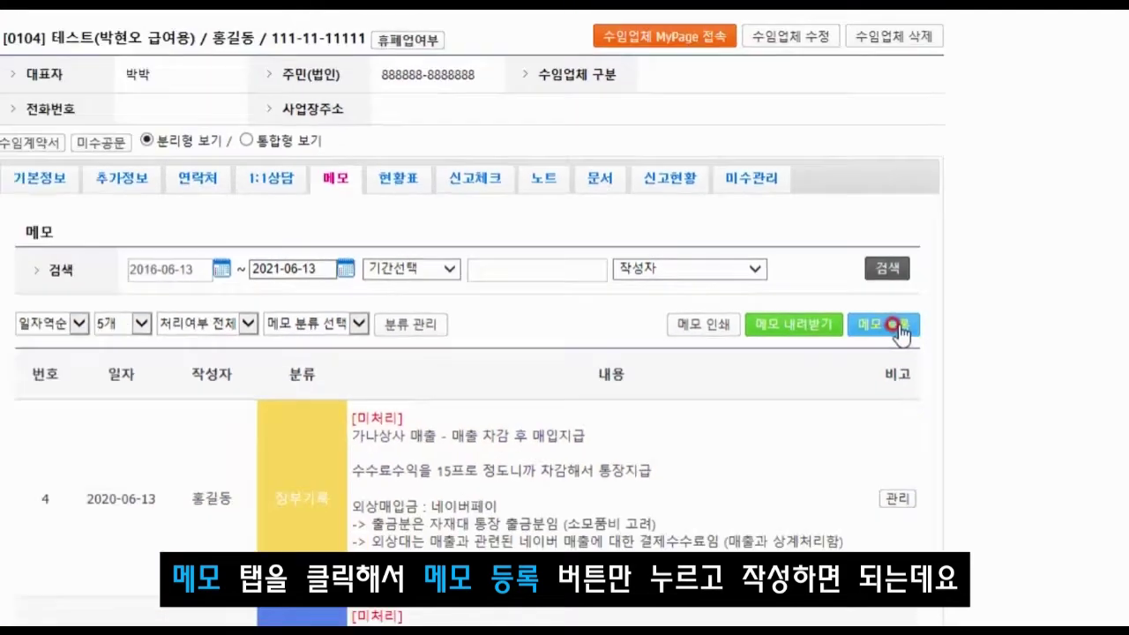
click(895, 325)
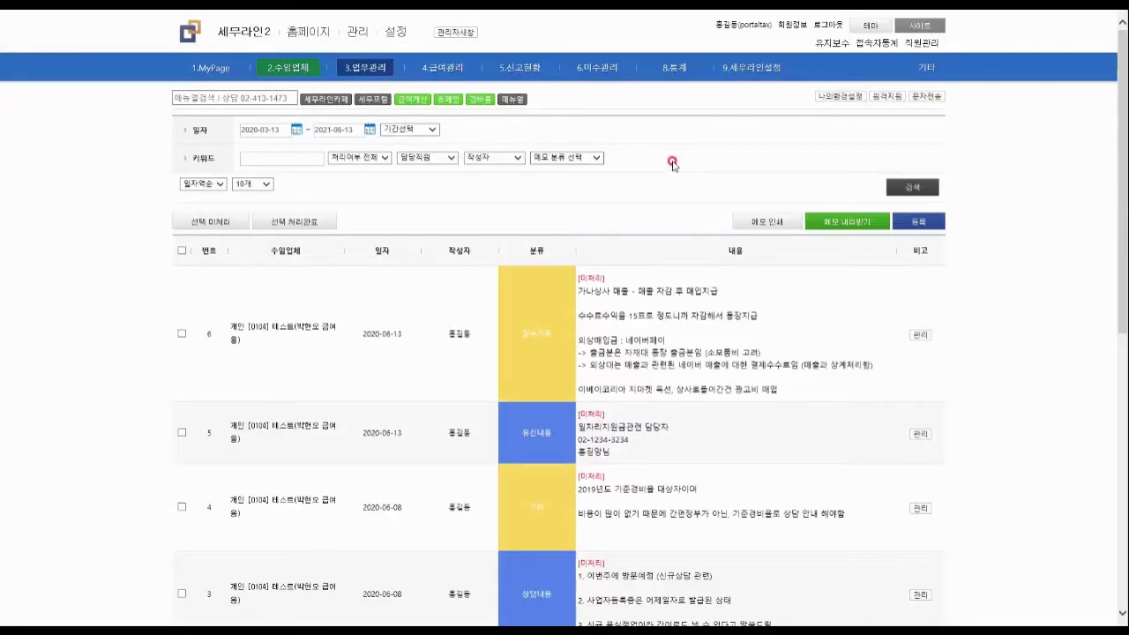
Look through the memo history recorded for all client companies in the work-management memo list.
scroll(670, 161, down, 8)
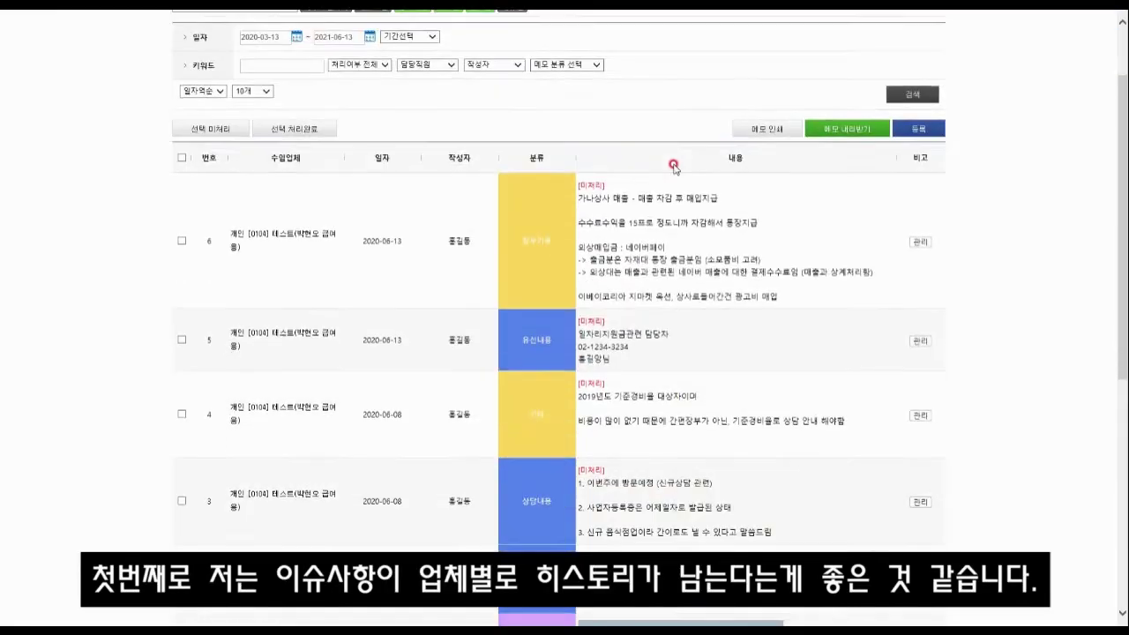
scroll(674, 167, up, 10)
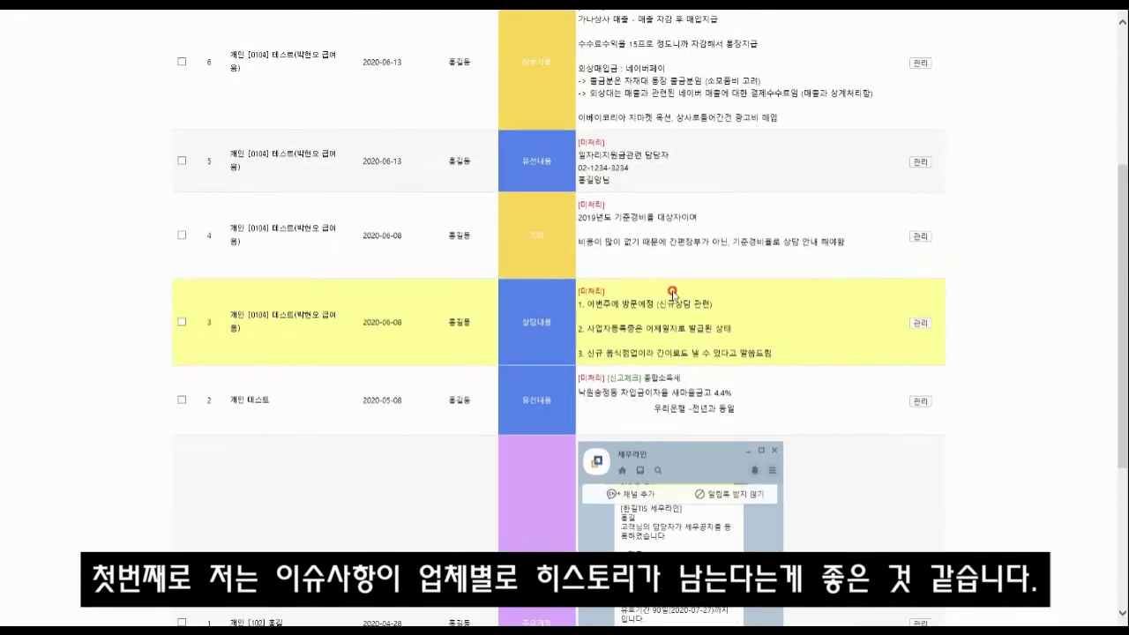
scroll(638, 423, up, 2)
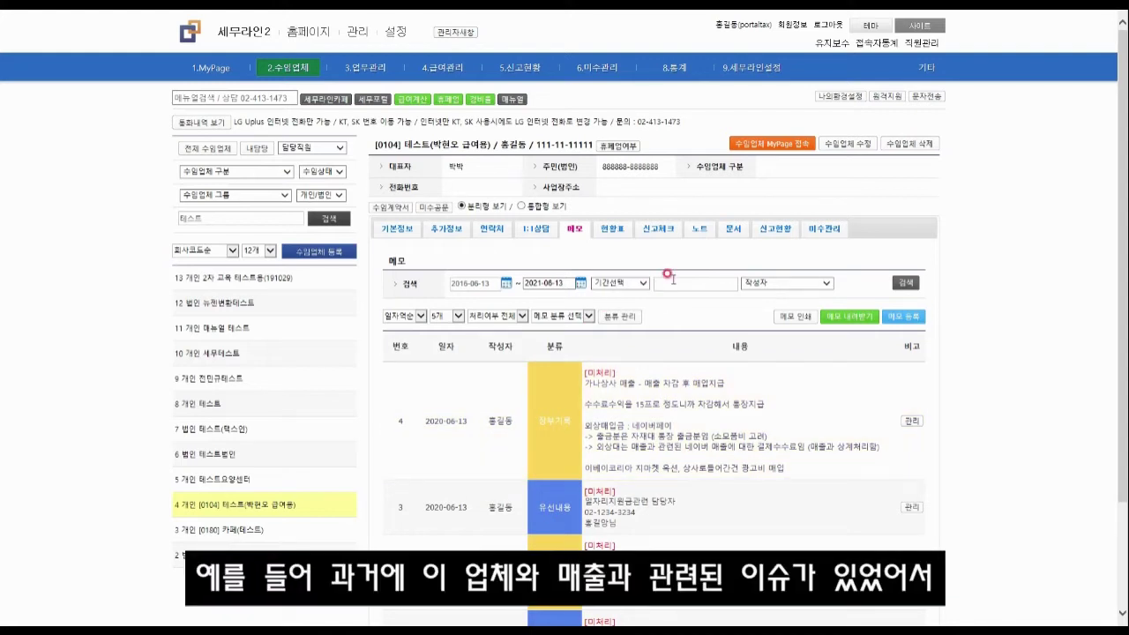
Search the client's memos for the keyword 매출 and read through the matching memo's content.
text(매출)
key(Return)
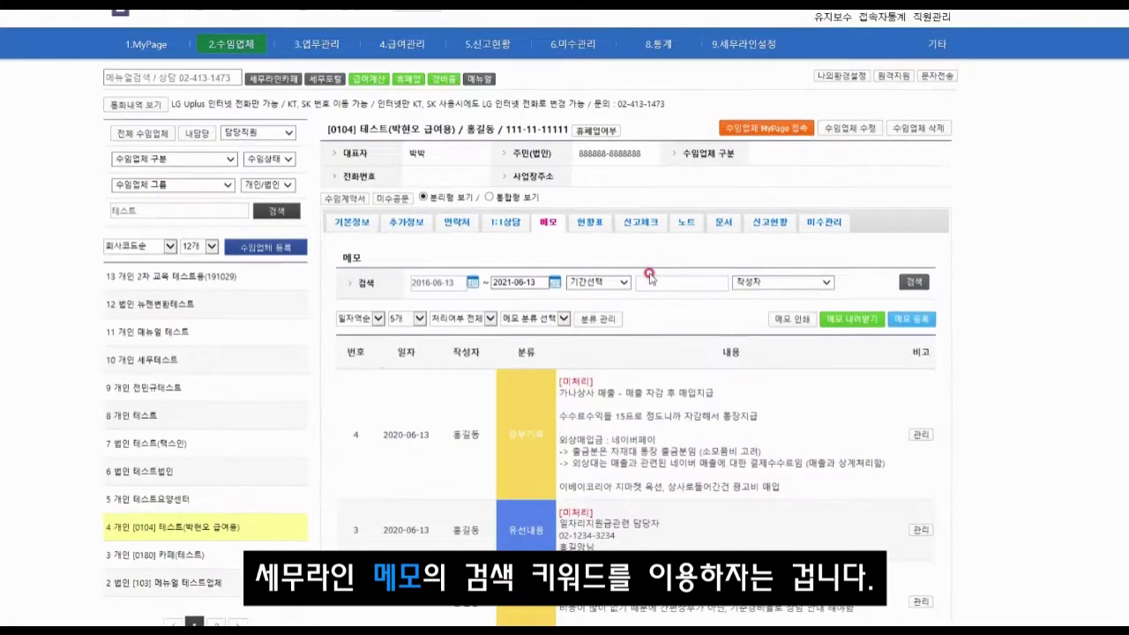
click(670, 281)
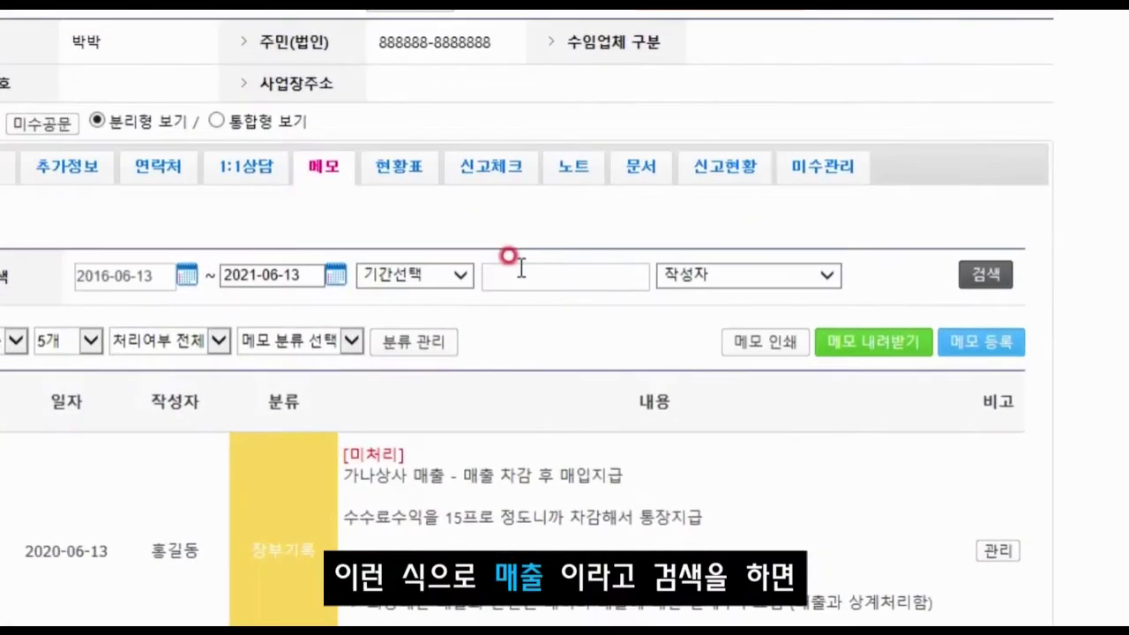
text(매출)
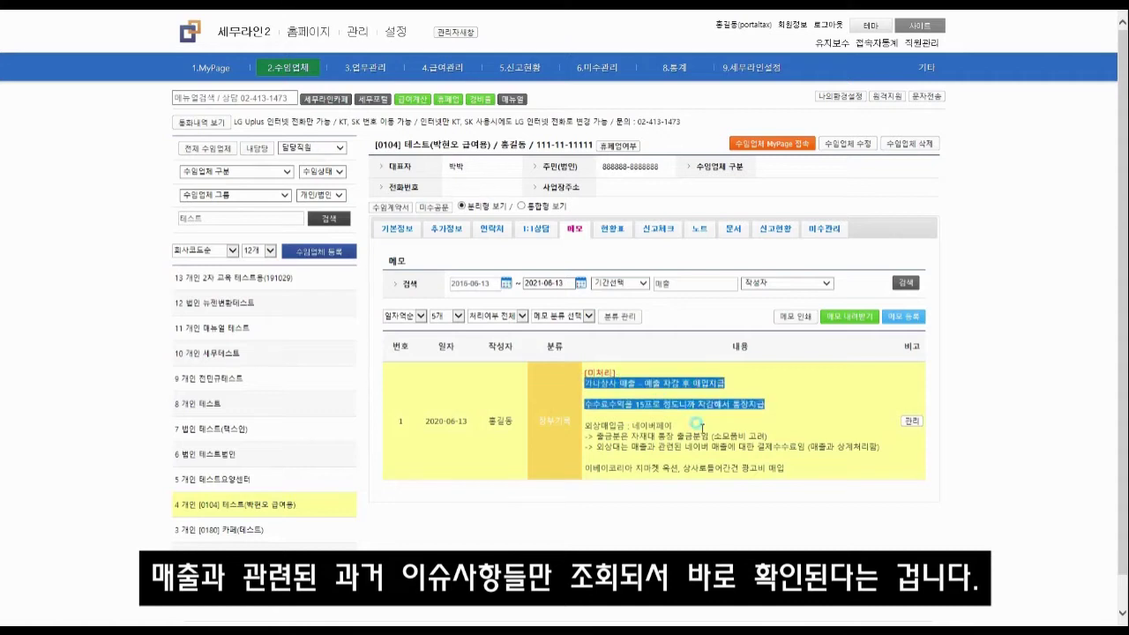
click(776, 468)
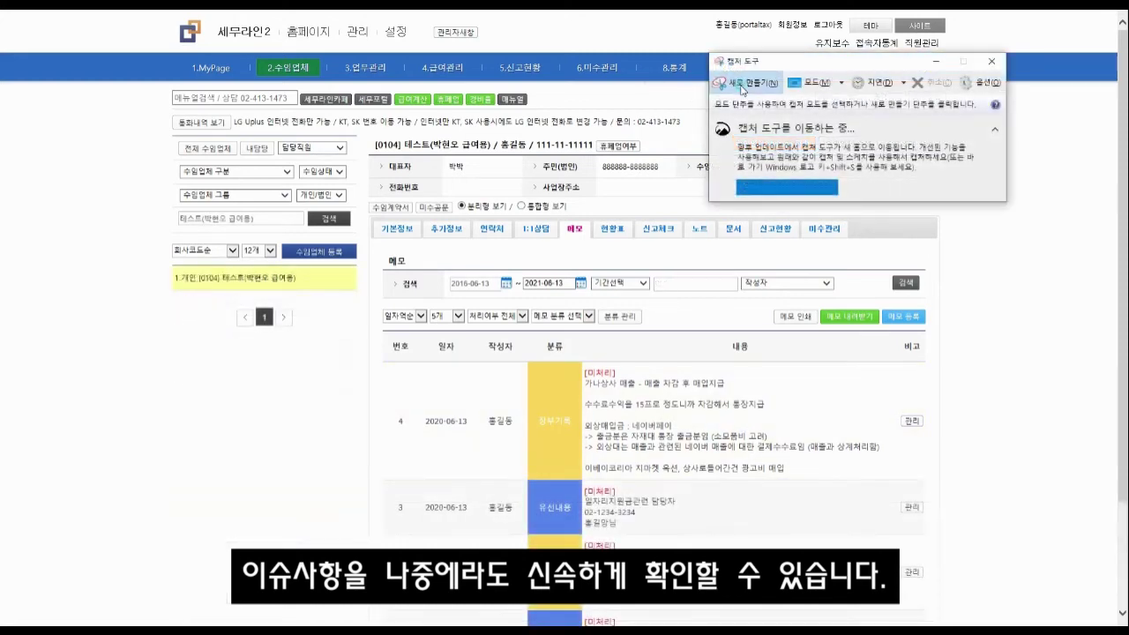
Capture the client's header and memo search area as a screenshot, then paste it into a new memo and save it.
click(745, 83)
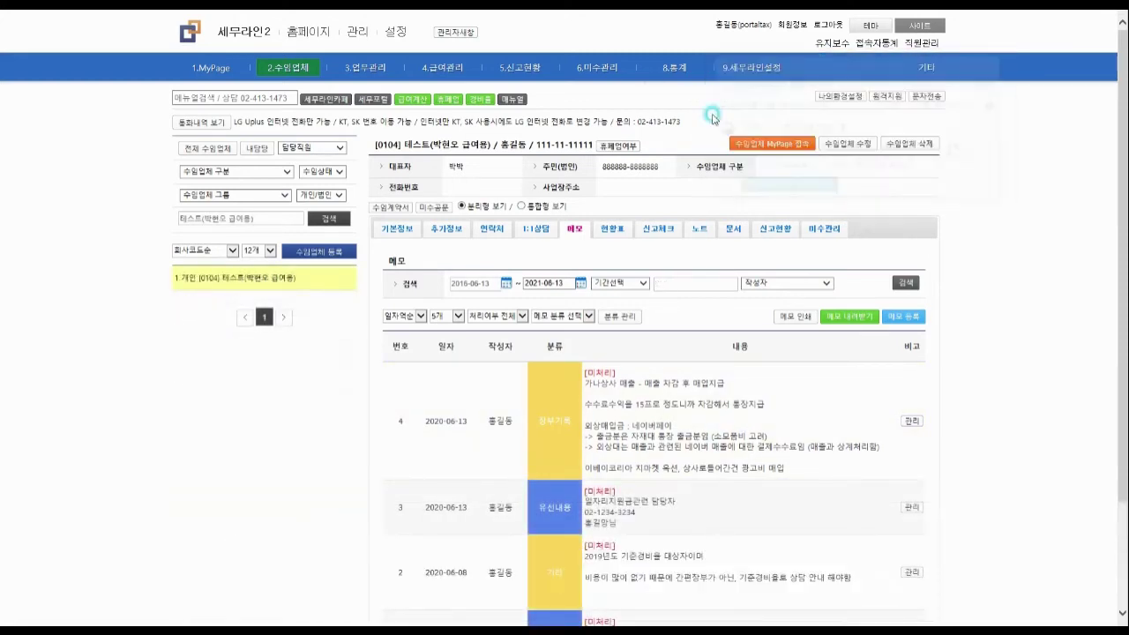
drag(358, 141, 769, 317)
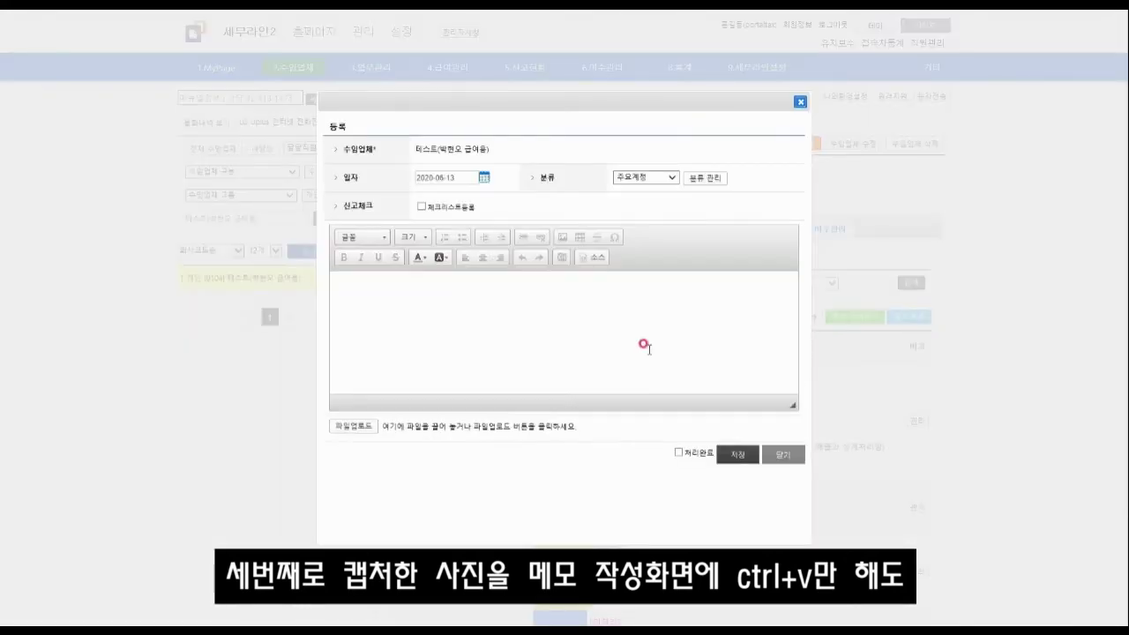
click(645, 346)
key(ctrl+v)
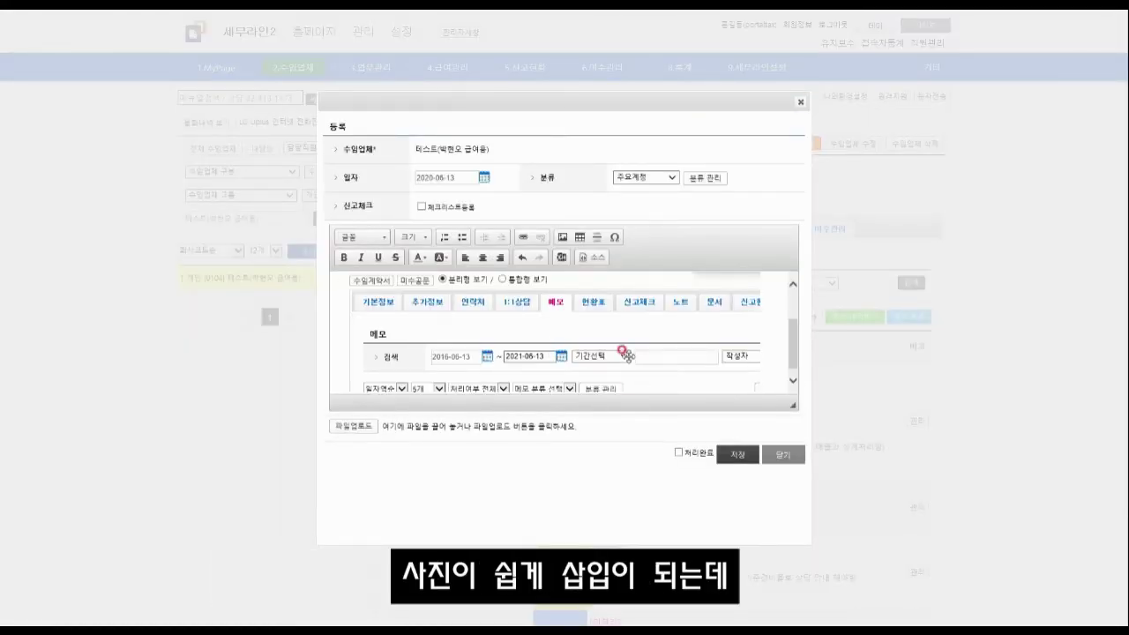
click(738, 455)
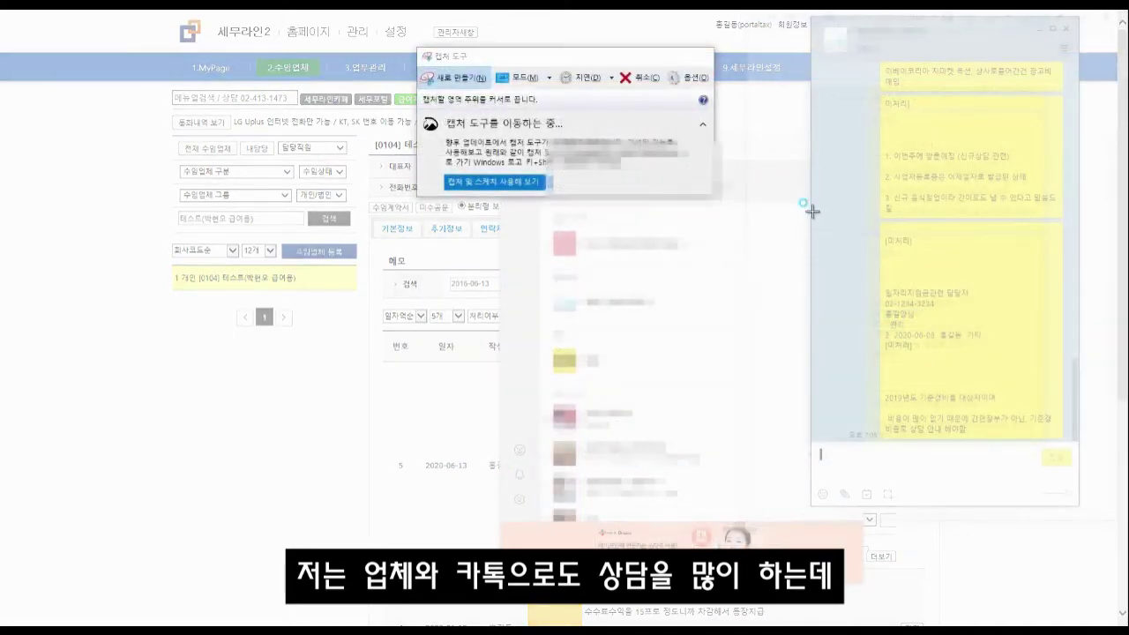
Capture the important part of the KakaoTalk conversation, then paste it into a new memo for the client and save it.
drag(813, 212, 1064, 382)
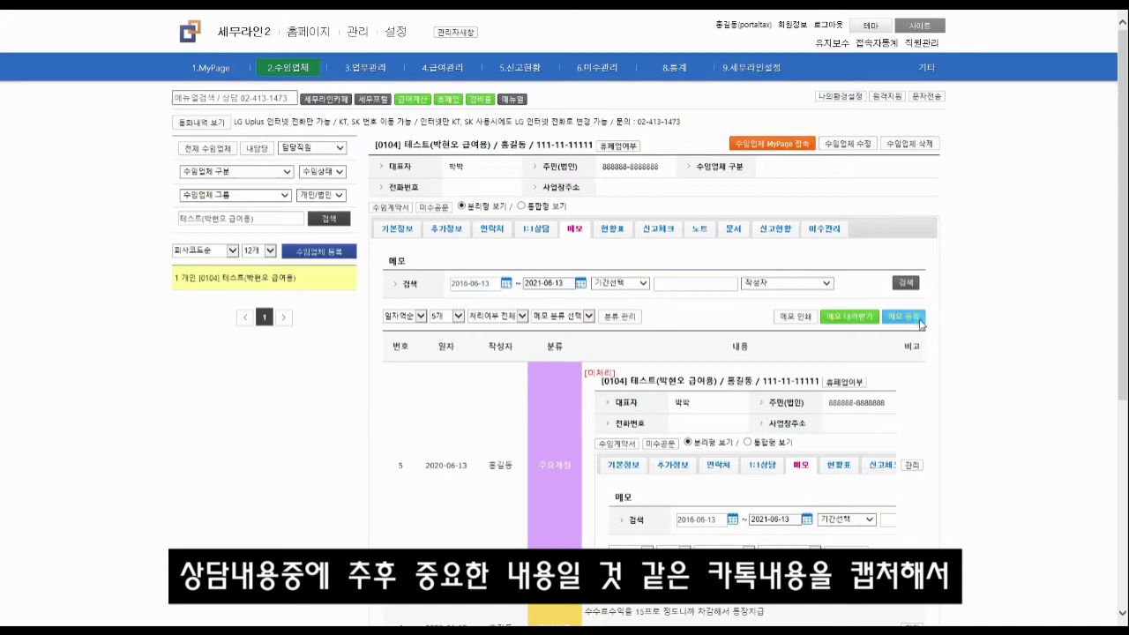
click(918, 317)
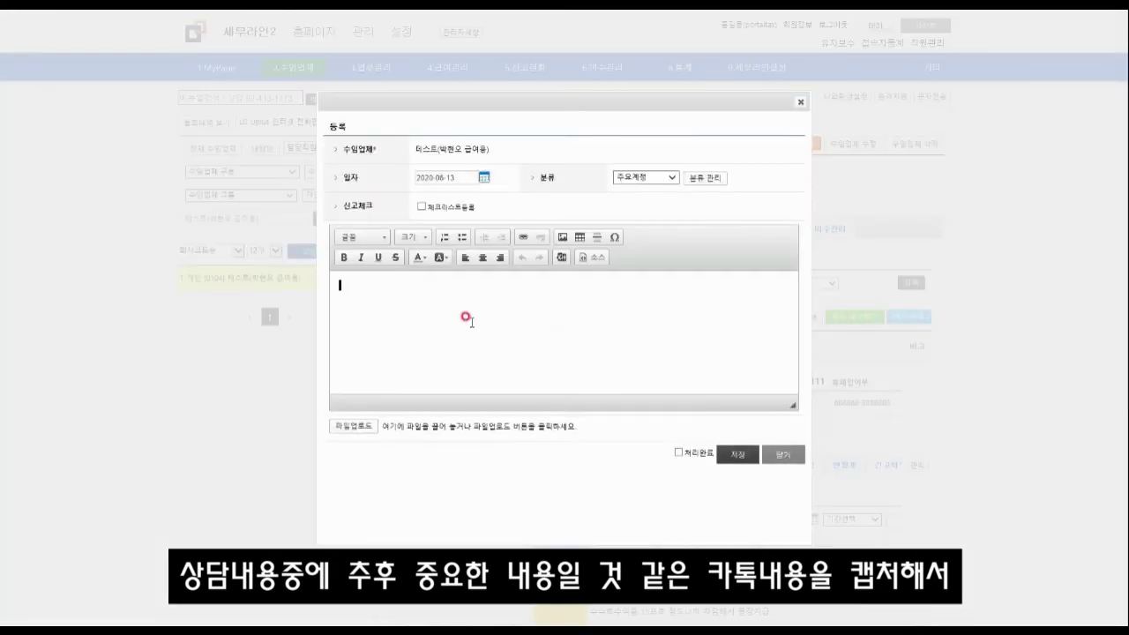
key(ctrl+v)
click(738, 454)
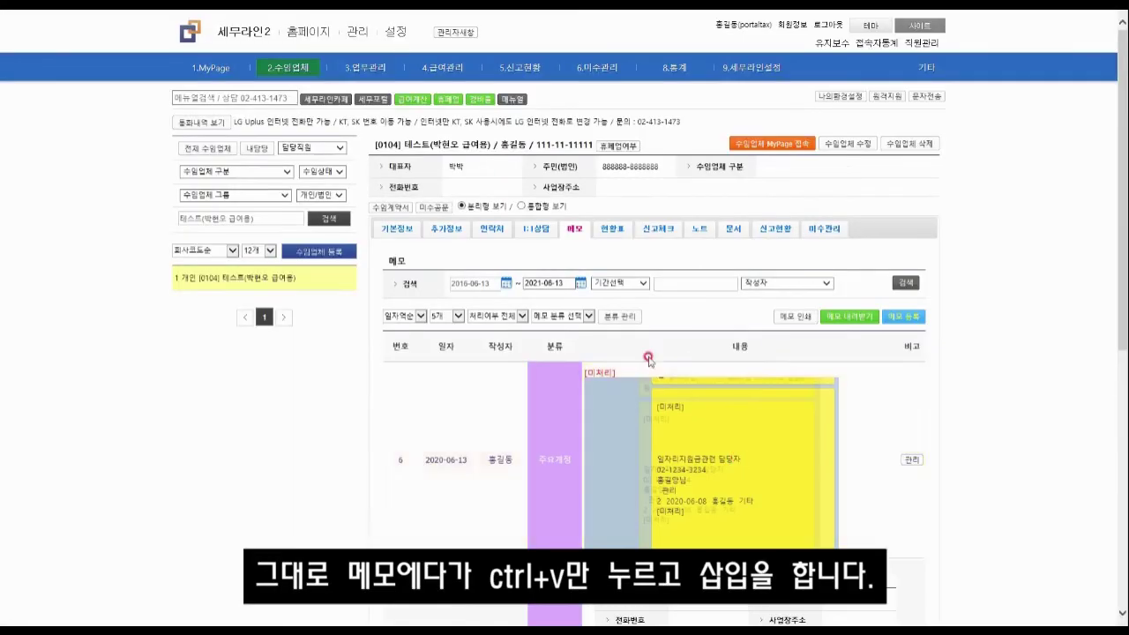
Edit the KakaoTalk capture memo so that the description 일자리안정자금 관련 stands above the re-pasted image, and save it.
scroll(648, 359, down, 2)
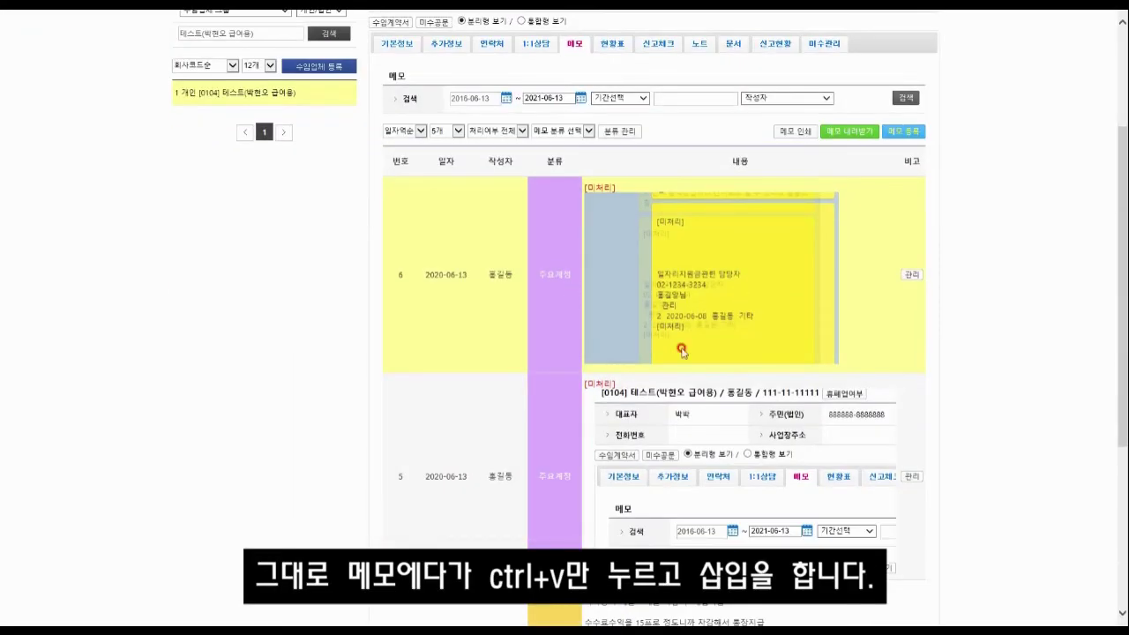
click(908, 277)
click(648, 458)
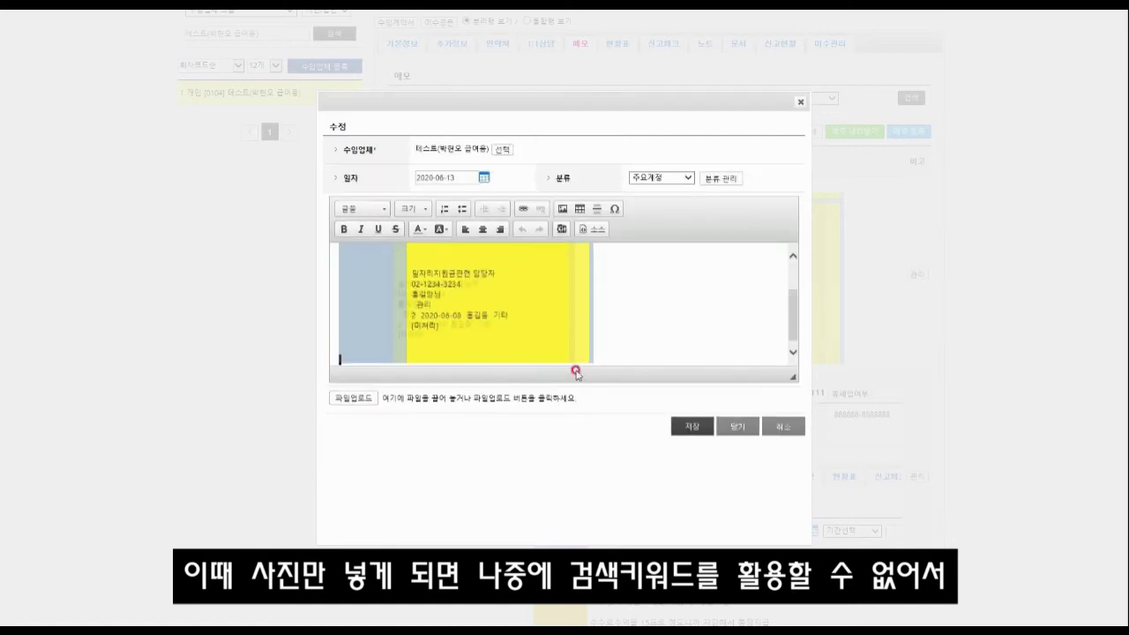
click(516, 313)
key(Delete)
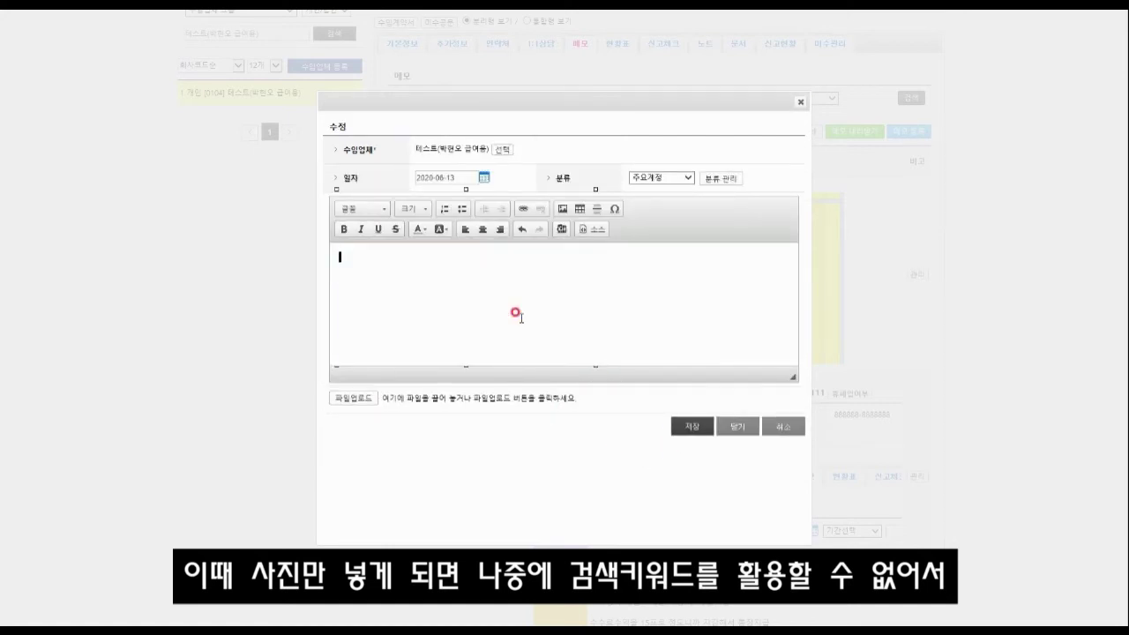
text(일자리지원금 관)
key(ctrl+v)
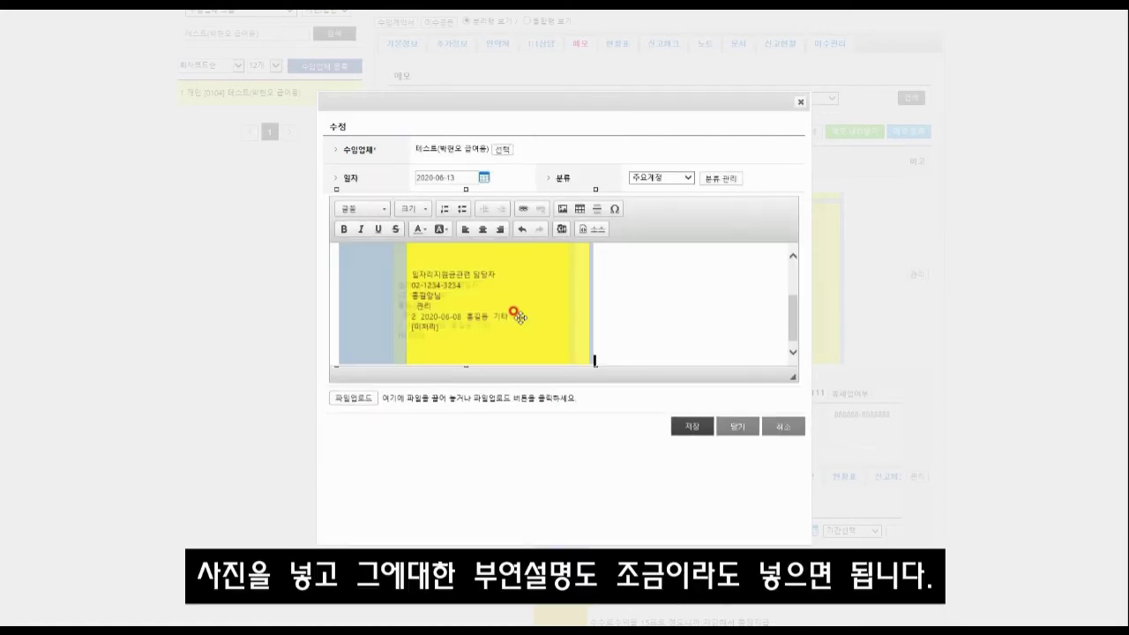
click(688, 427)
click(783, 457)
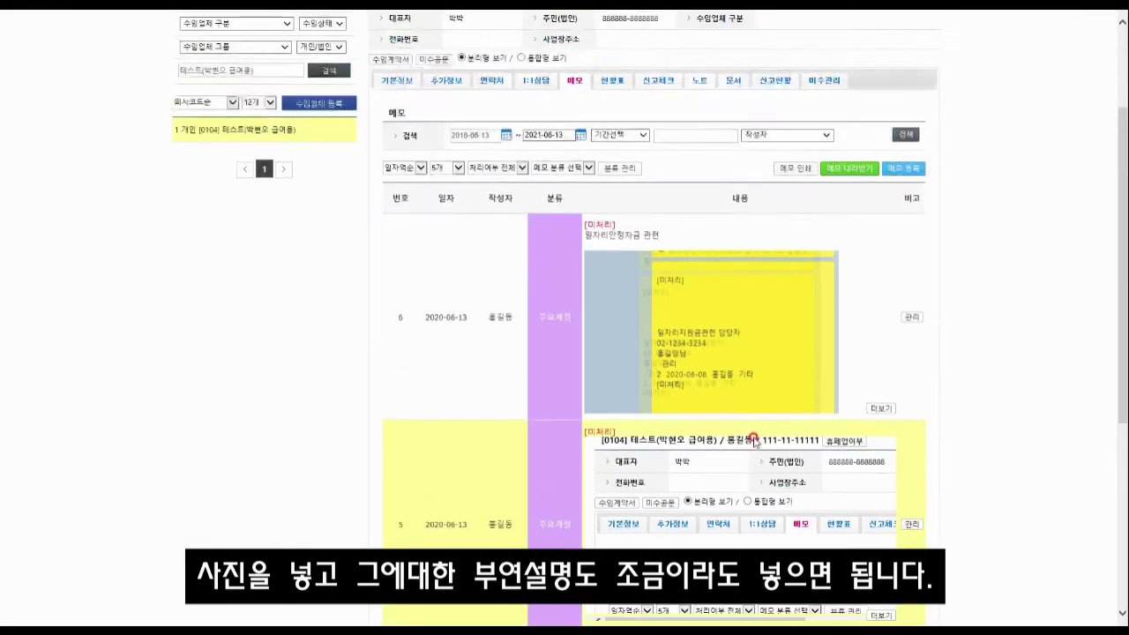
Search the client's memos for the keyword 일자리.
text(일자리)
key(Return)
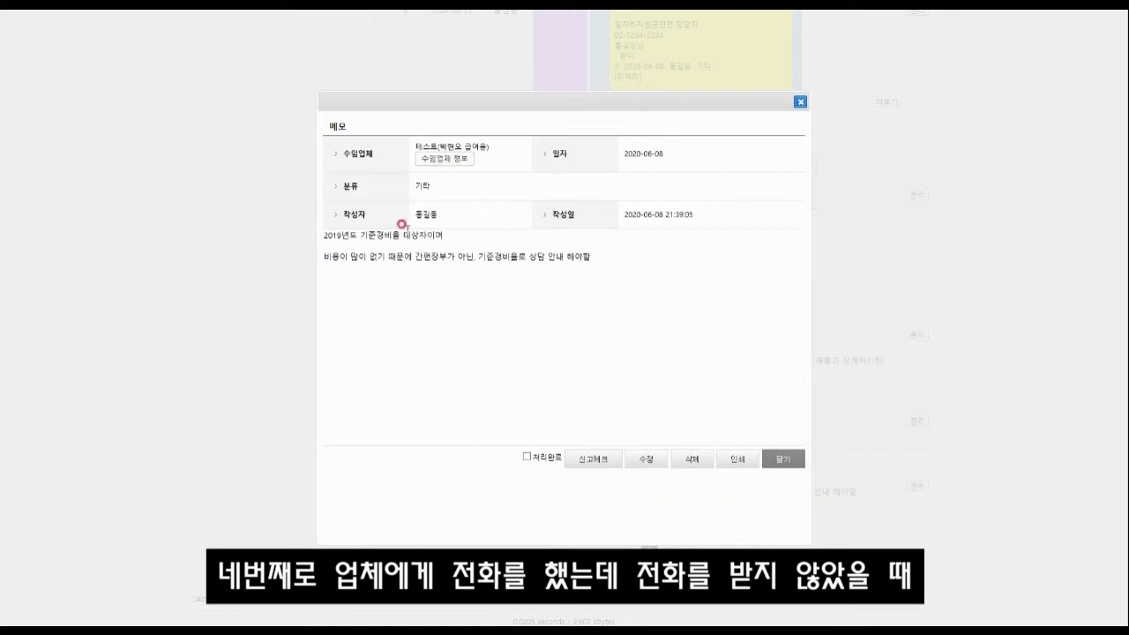
Highlight the content of the 2020-06-08 memo about the 2019 기준경비율 consultation to review it.
drag(323, 233, 496, 330)
click(608, 274)
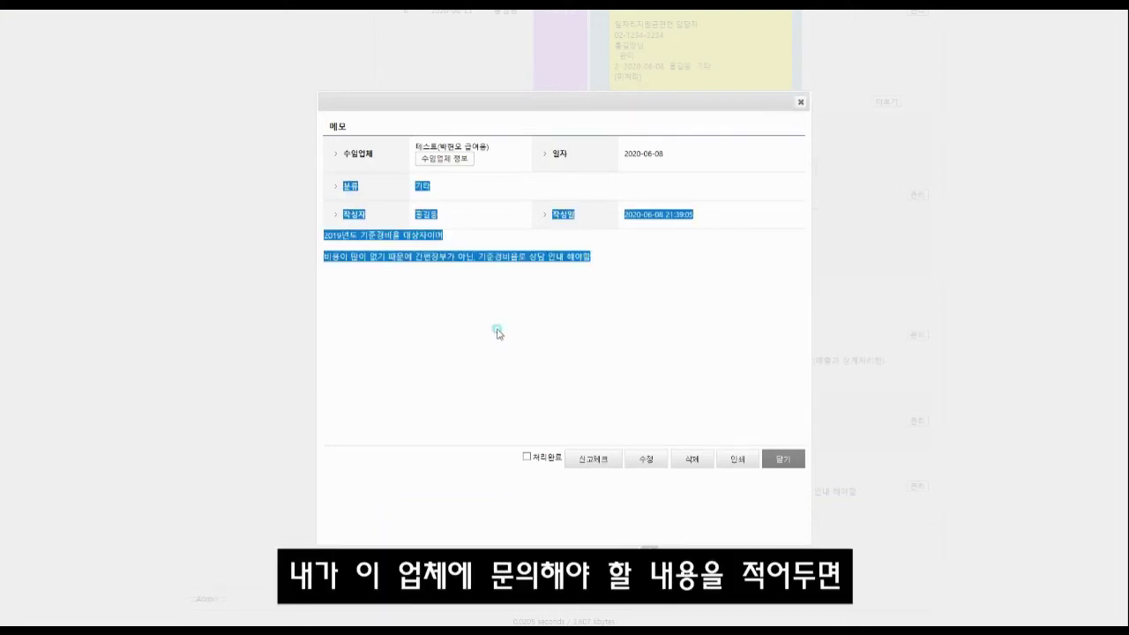
click(497, 330)
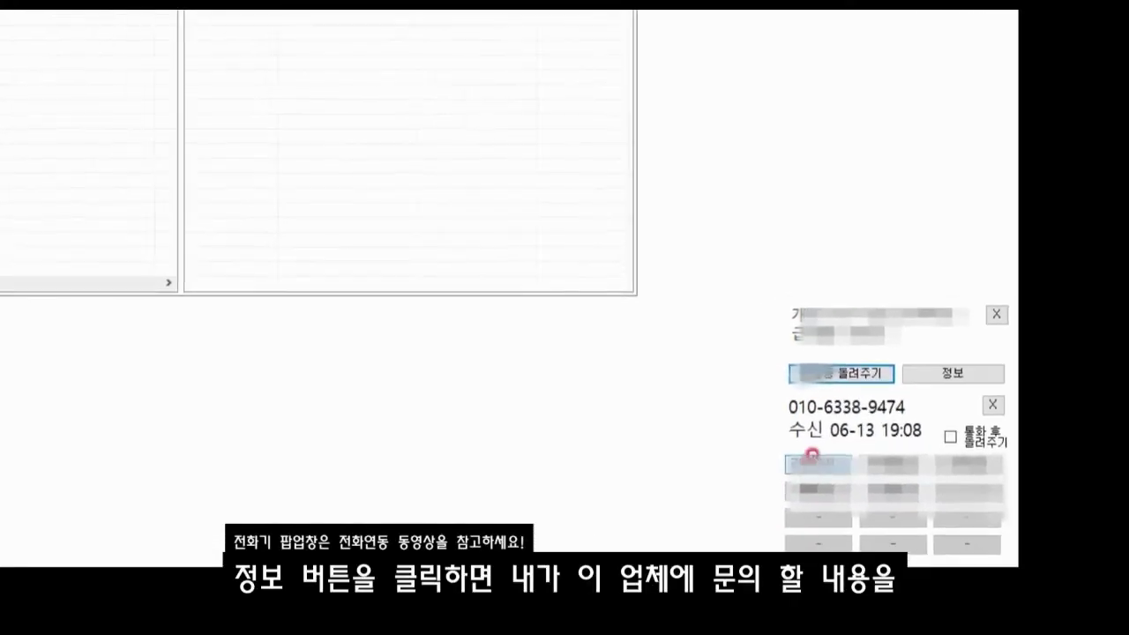
Open the client's information from the incoming-call popup and highlight the 2019 기준경비율 note in its memo list.
click(953, 373)
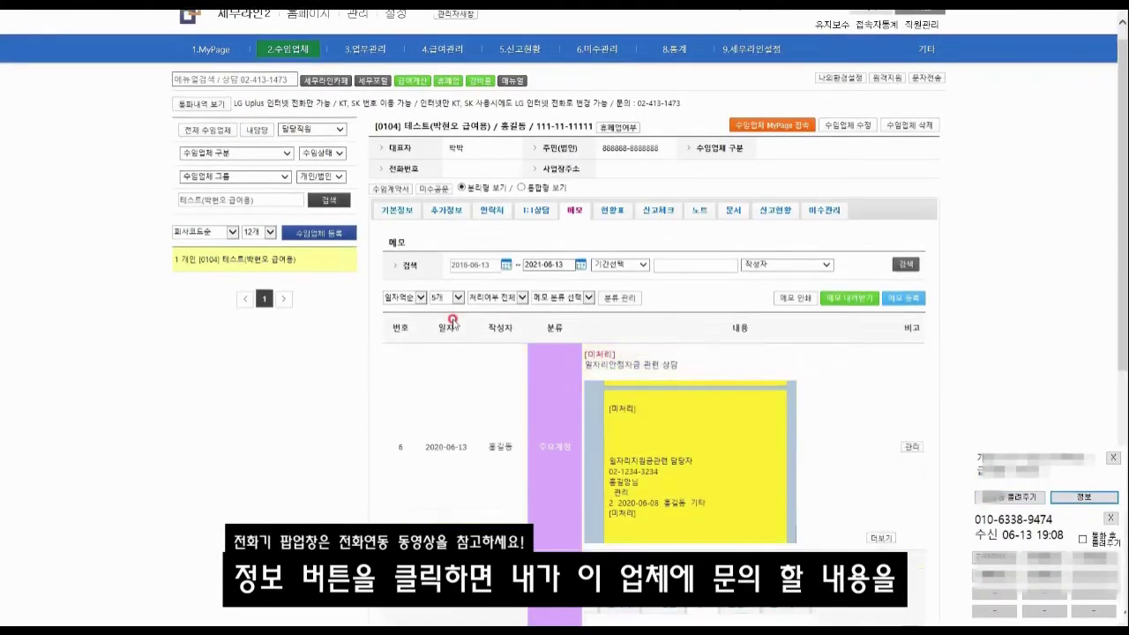
scroll(451, 322, down, 5)
drag(582, 466, 840, 503)
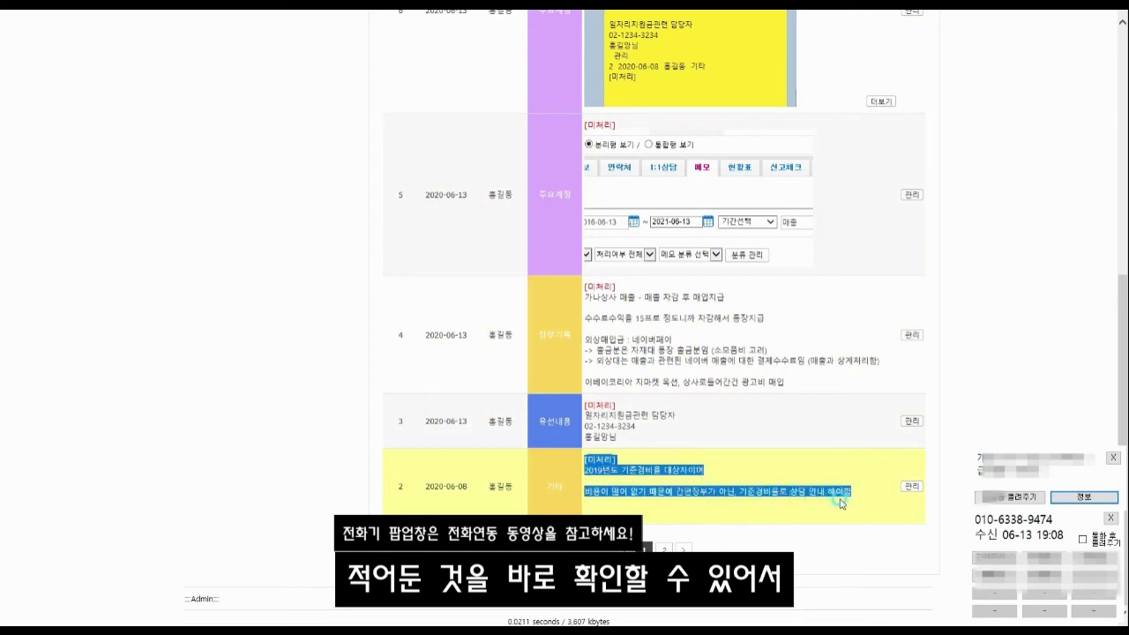